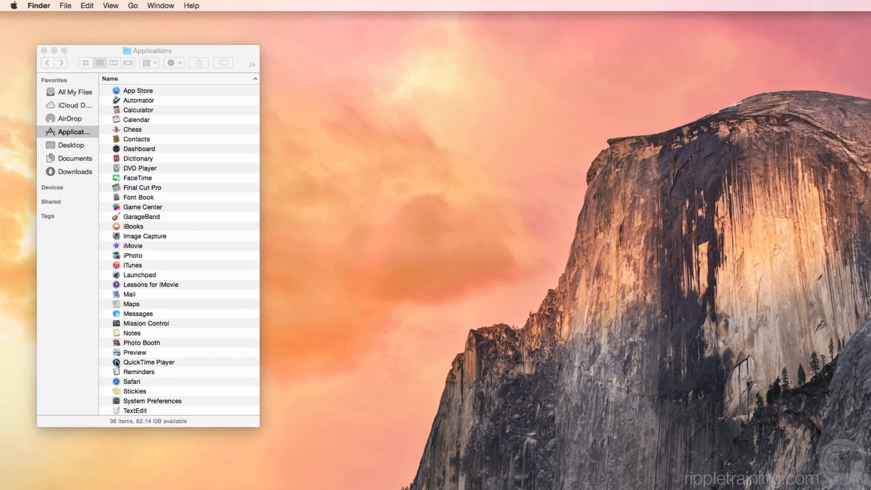
Start a QuickTime new movie recording using the iPad as camera at Maximum quality
double_click(117, 363)
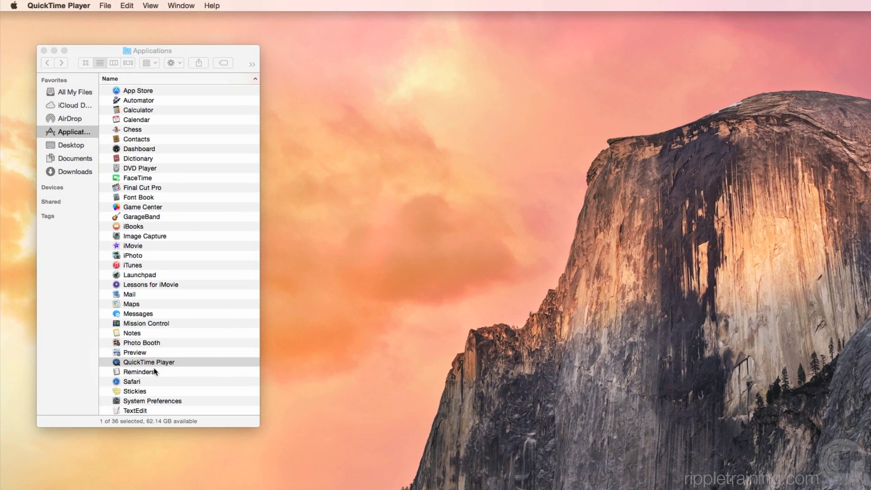
left_click(107, 6)
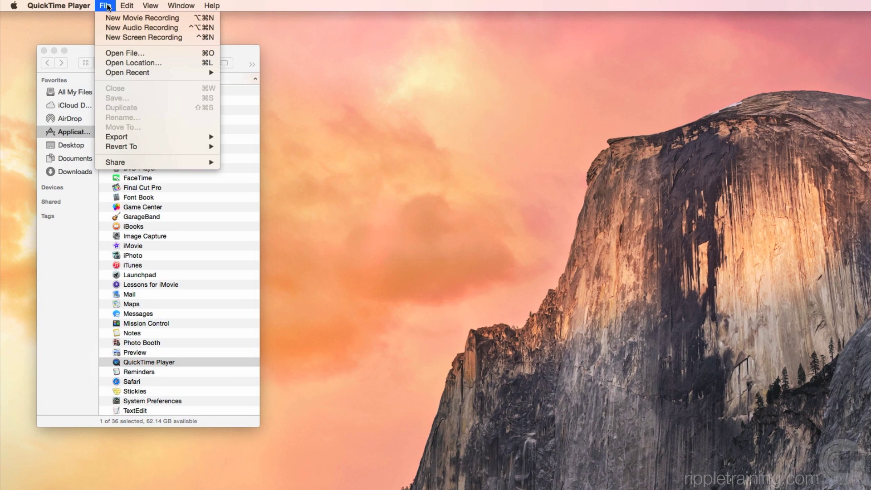
left_click(157, 19)
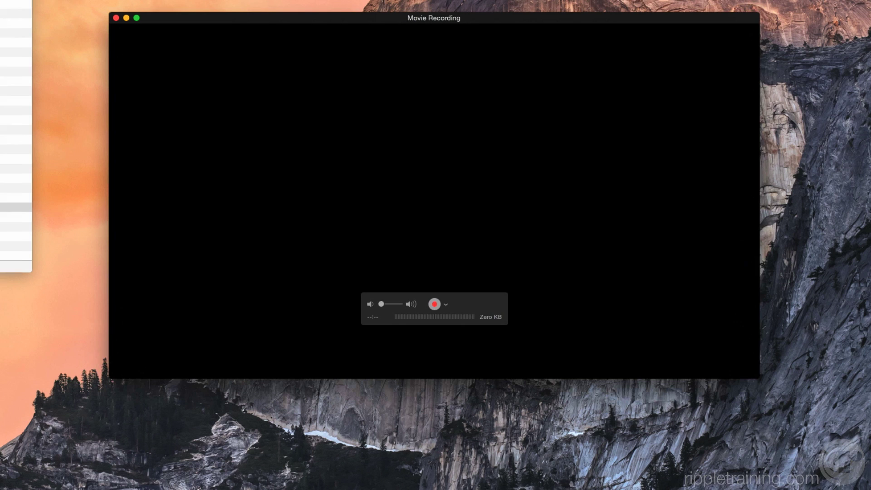
left_click(445, 303)
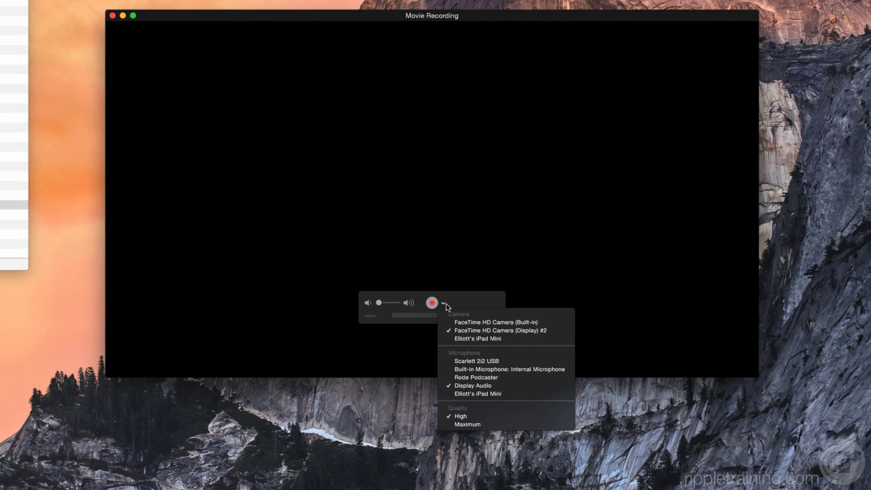
left_click(507, 339)
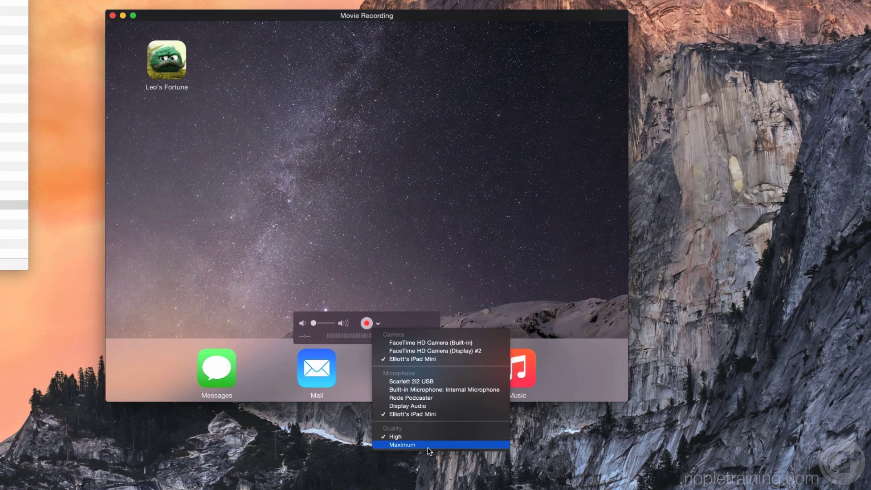
left_click(429, 446)
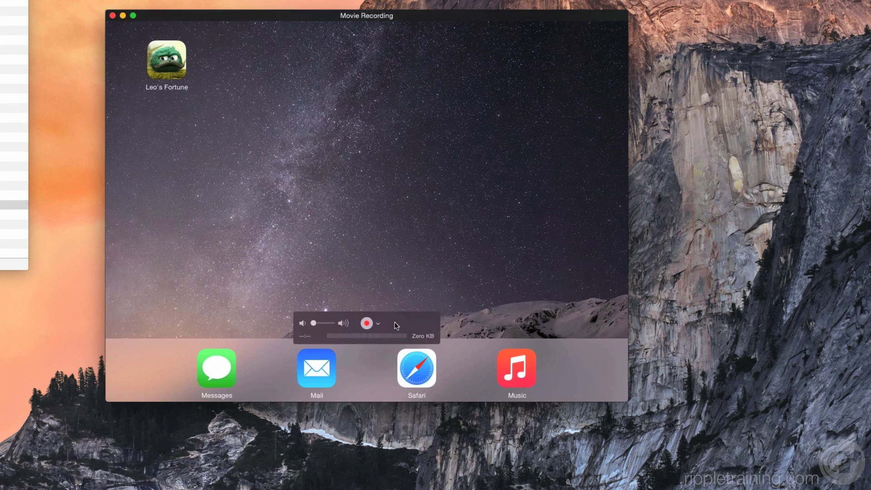
Record Leo's Fortune gameplay from the iPad, stop recording, and export the movie
left_click(410, 390)
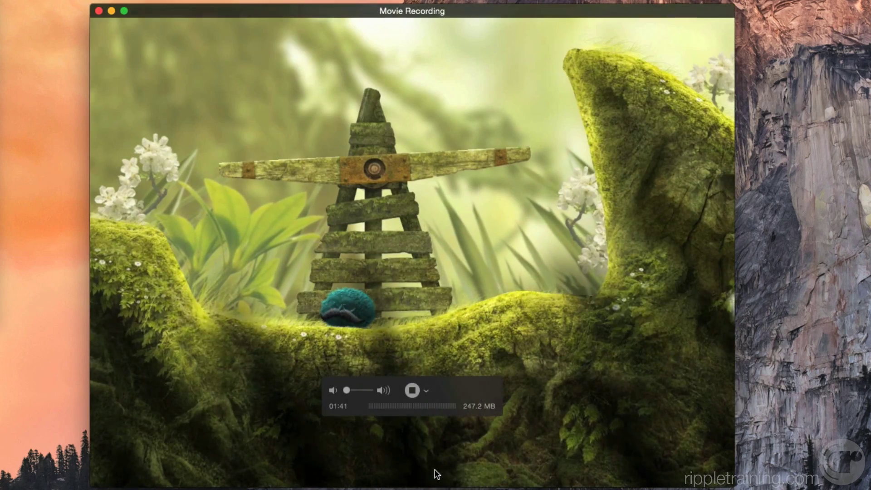
left_click(411, 391)
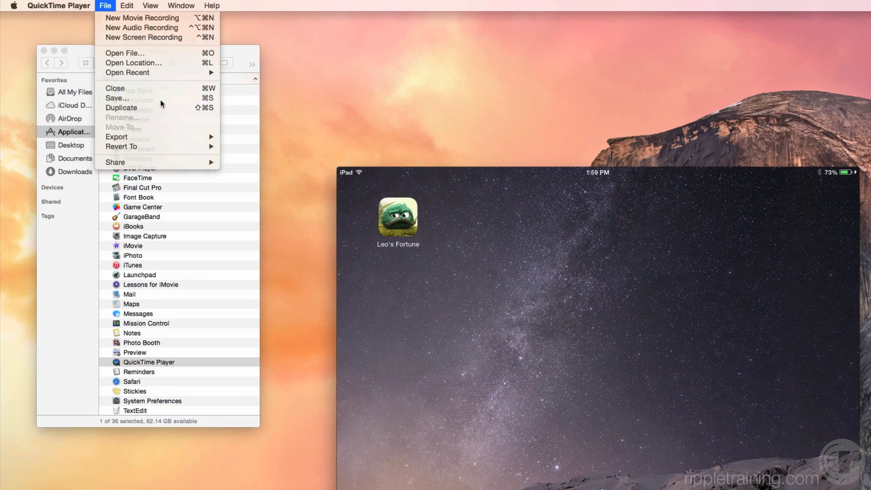
left_click(110, 137)
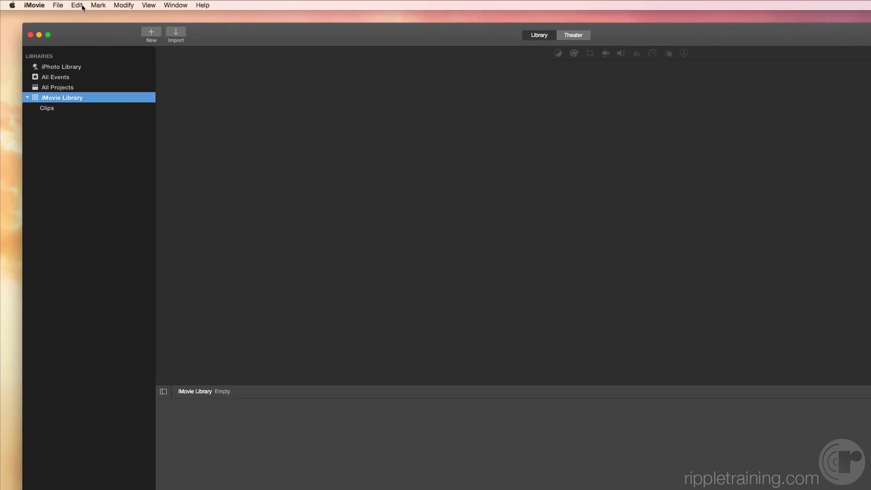
Create a new iMovie event named Leo's Fortune App Preview
left_click(44, 4)
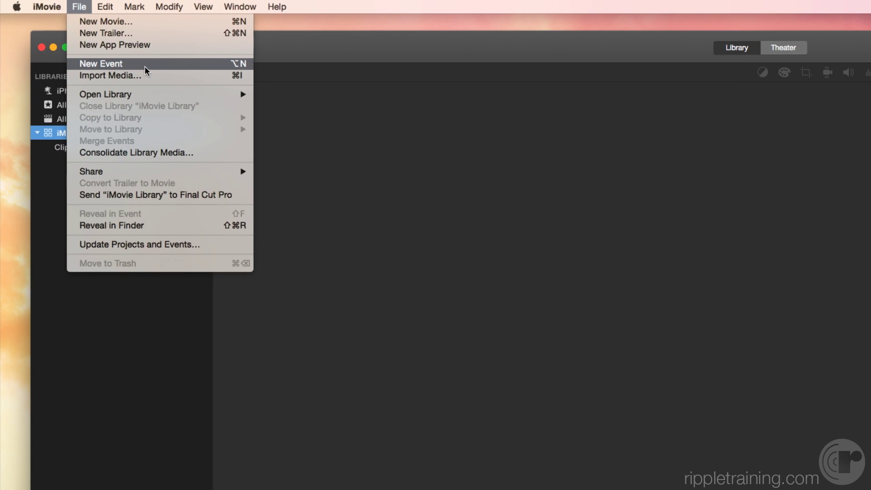
left_click(145, 66)
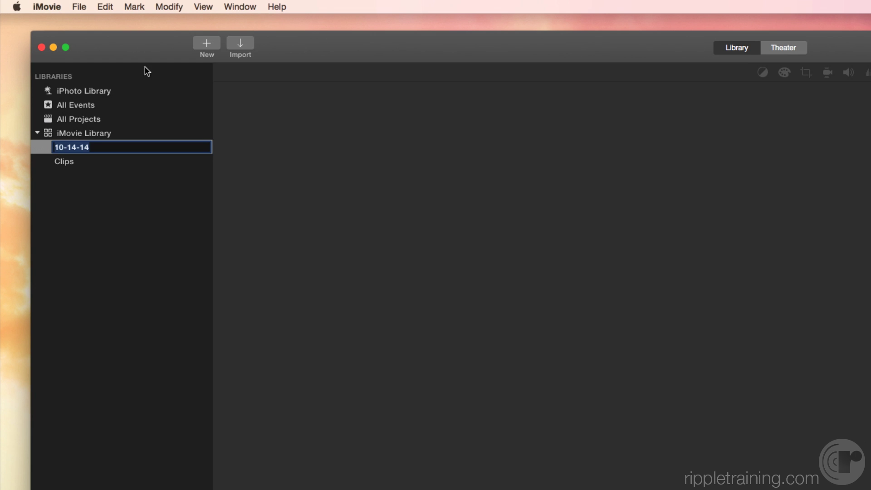
type("Leo's Fortune App Preview")
key("Return")
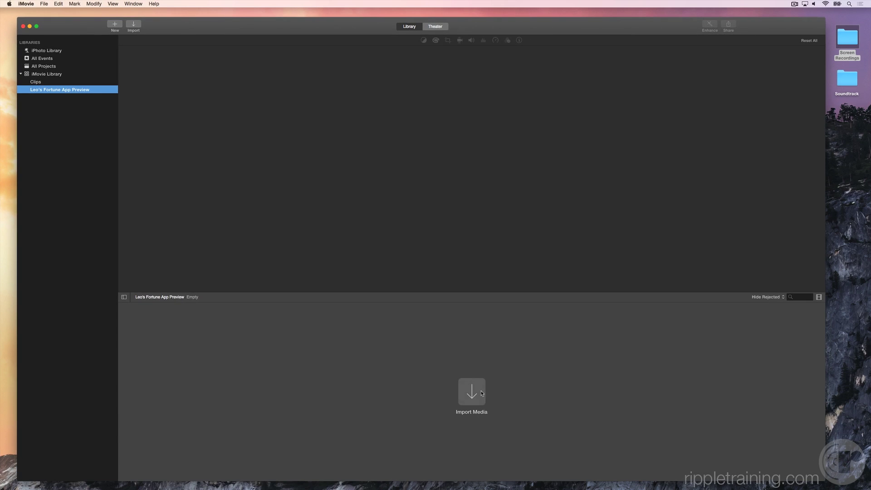
Import the Screen Recordings folder's clips into the event
left_click(477, 397)
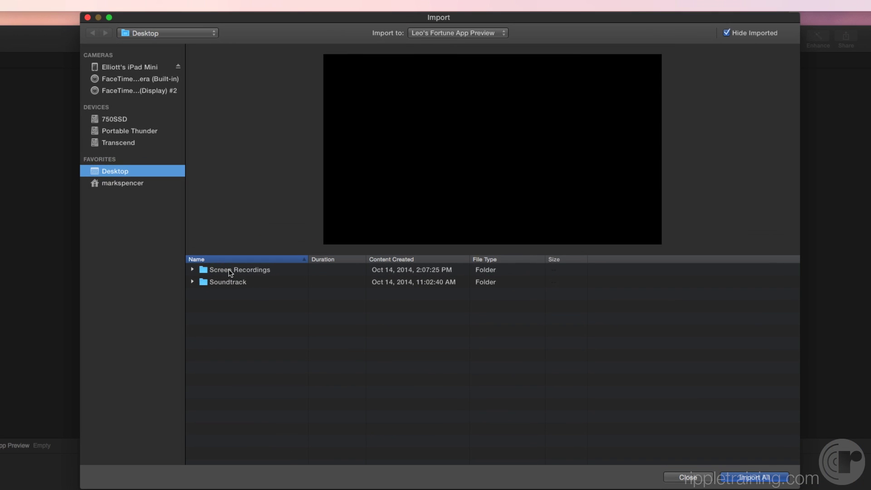
left_click(229, 269)
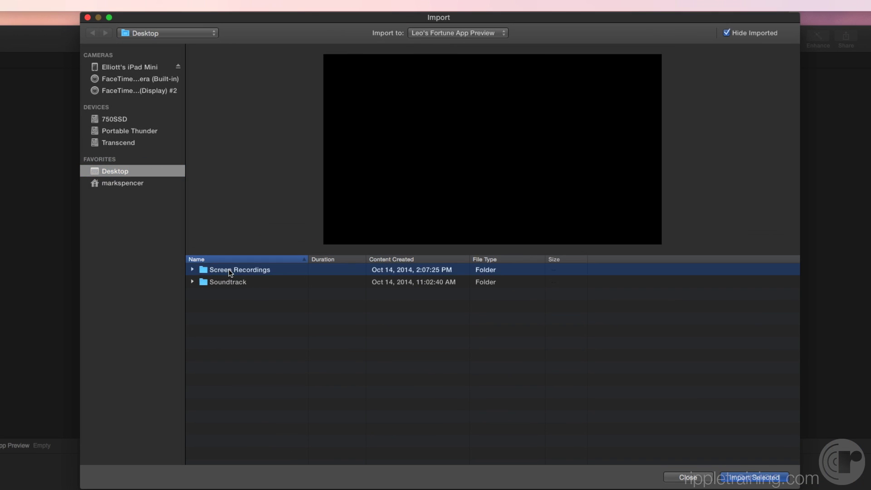
left_click(756, 478)
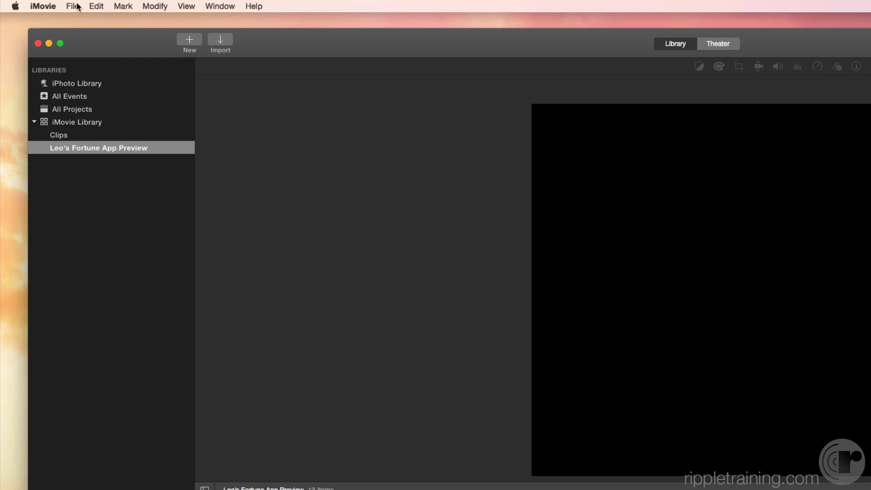
Create a new App Preview project named Leo's Fortune App Preview
left_click(73, 6)
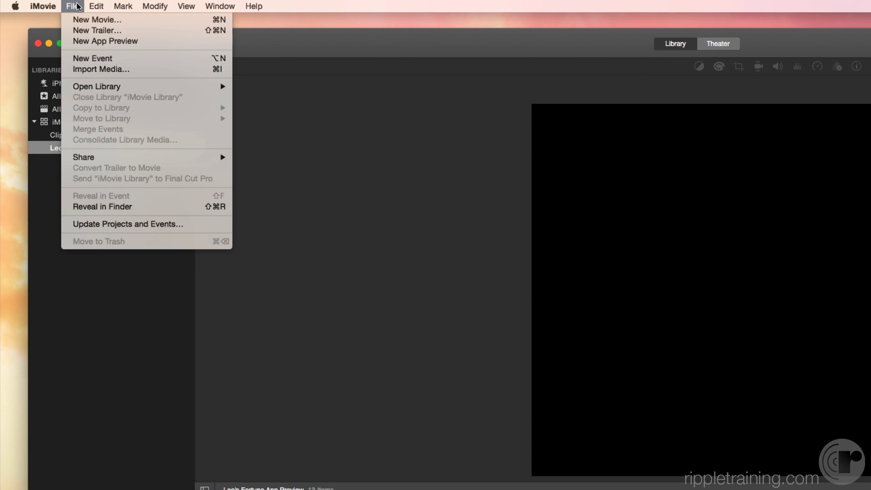
left_click(105, 41)
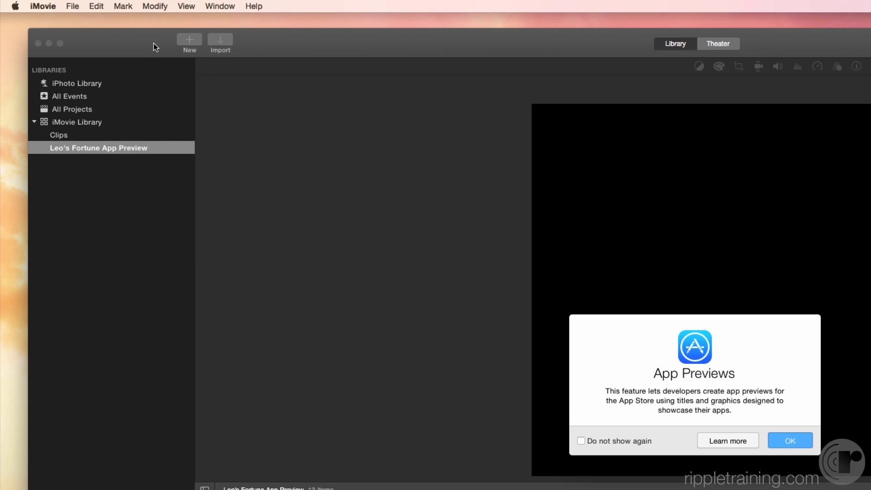
left_click(789, 441)
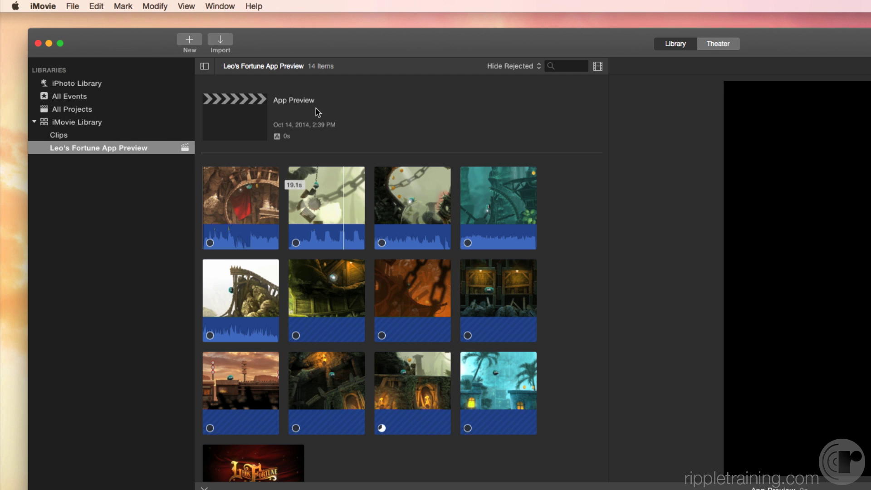
key("super+a")
type("Leo")
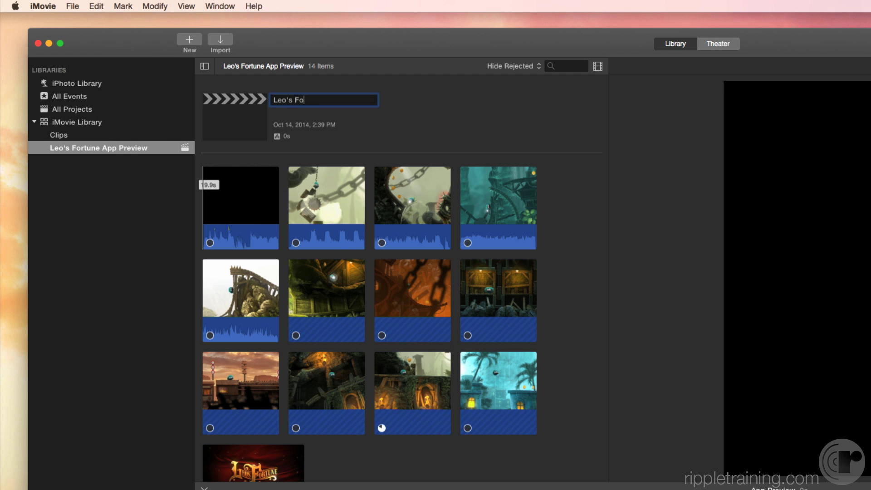
key("Return")
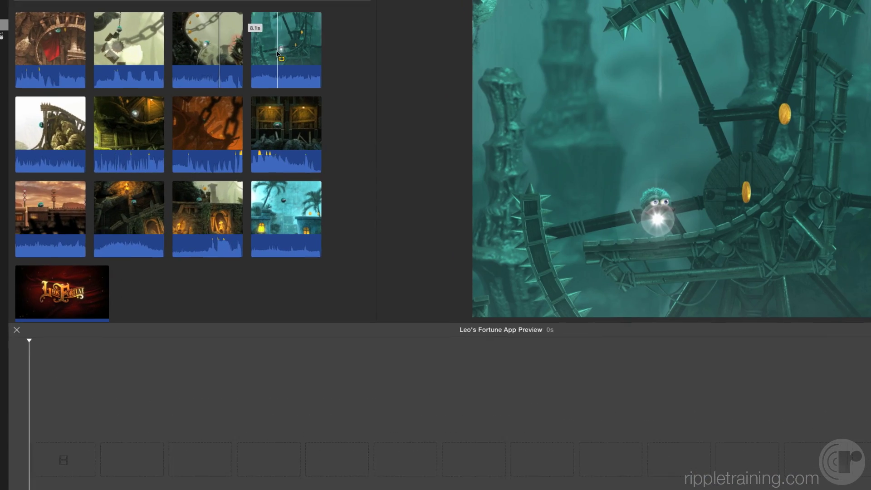
Append the teal wheel clip, the first row-two clip, and part of the second row-two clip
left_click(292, 71)
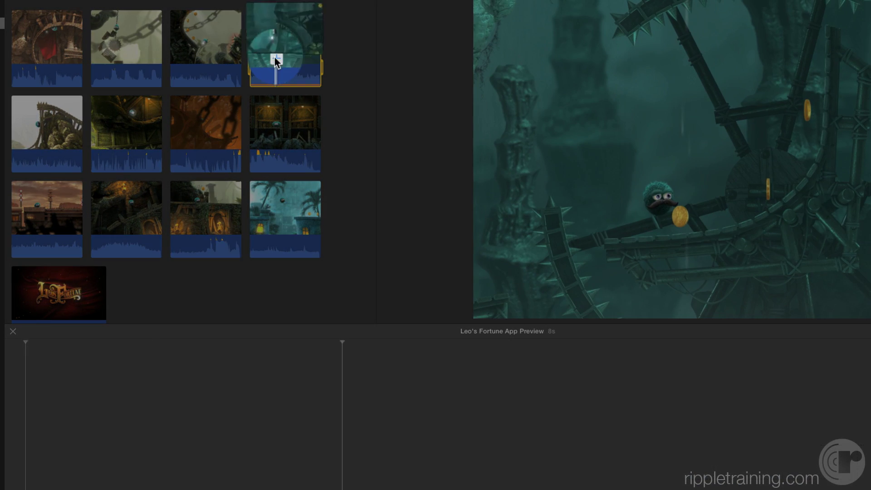
key("e")
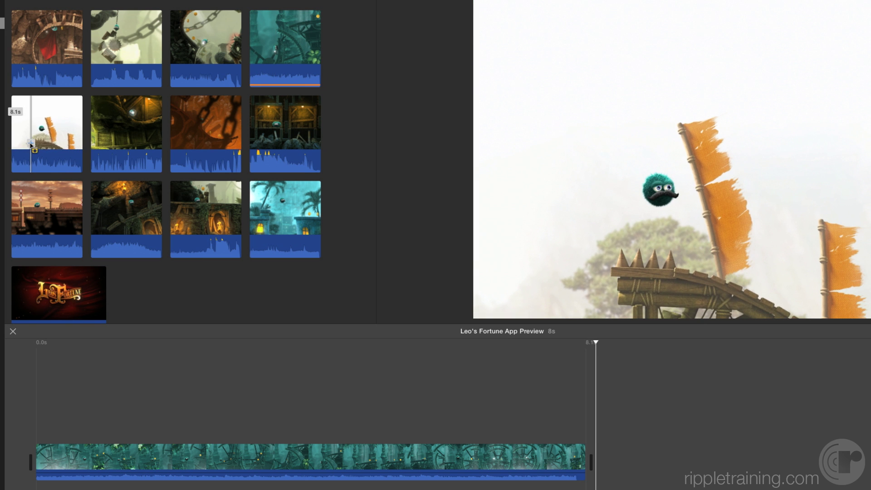
key("e")
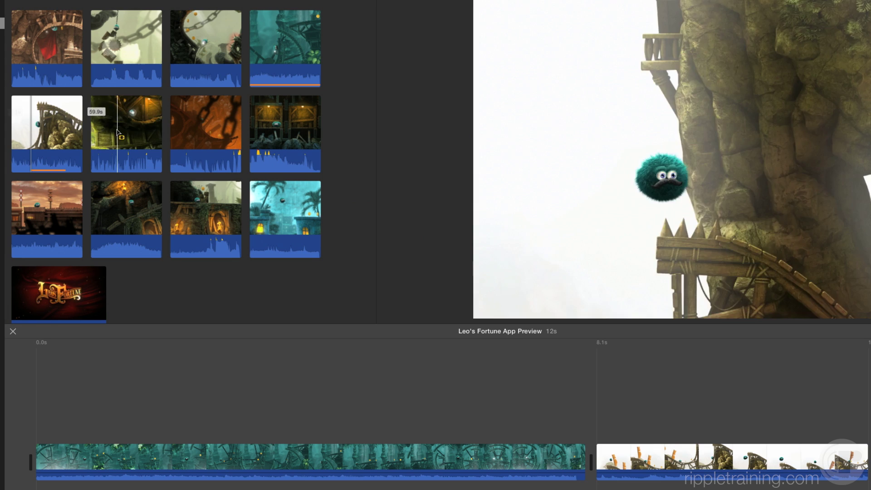
left_click_drag(119, 131, 133, 146)
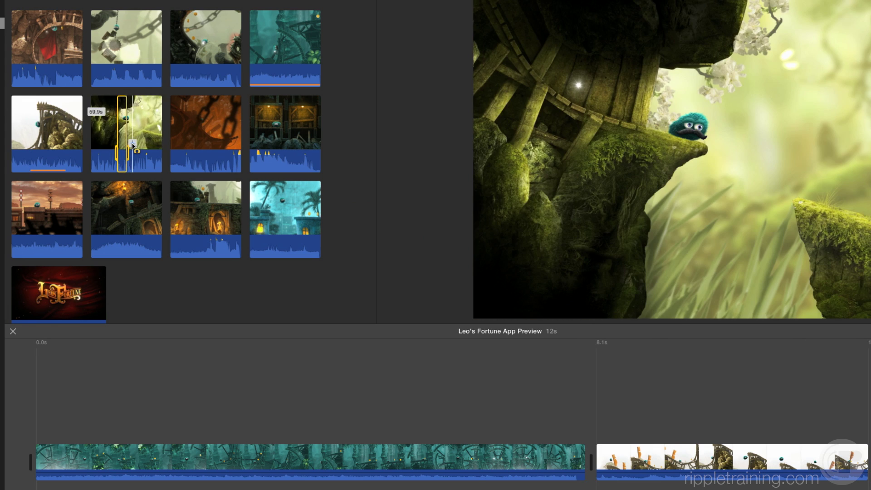
key("e")
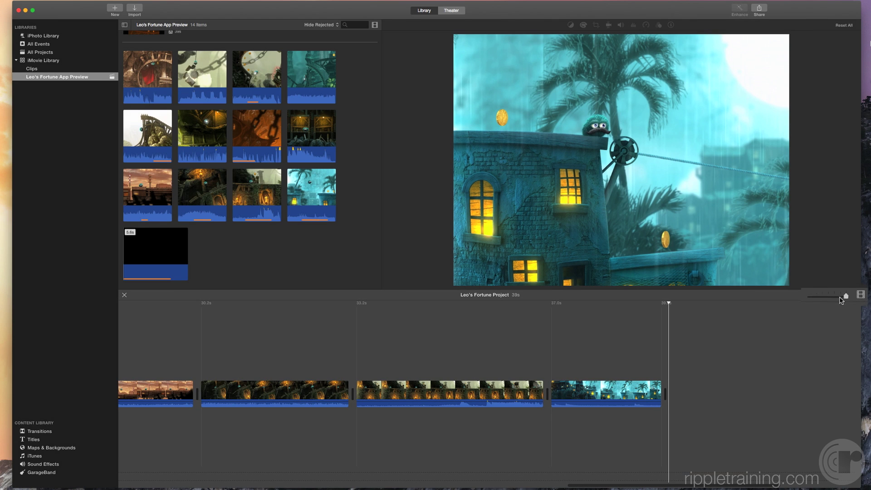
Move a later clip earlier and place the temple clip third in the timeline
left_click_drag(846, 299, 832, 298)
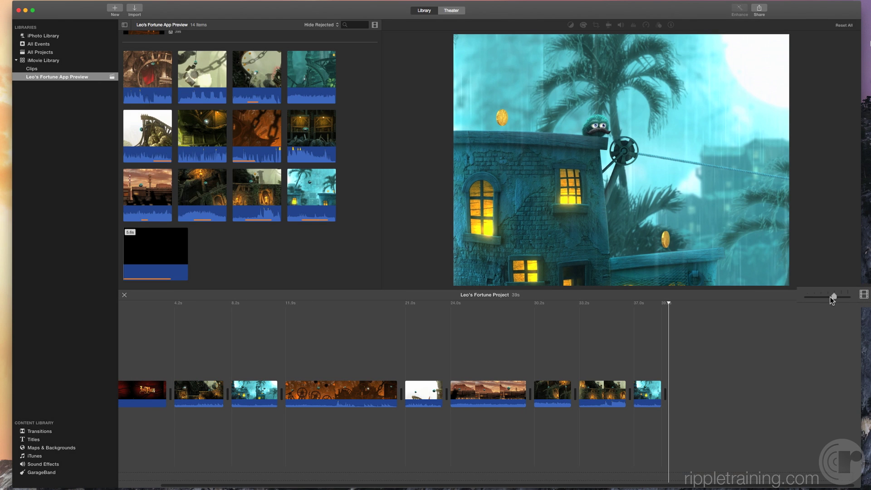
scroll(813, 334, "left", 3)
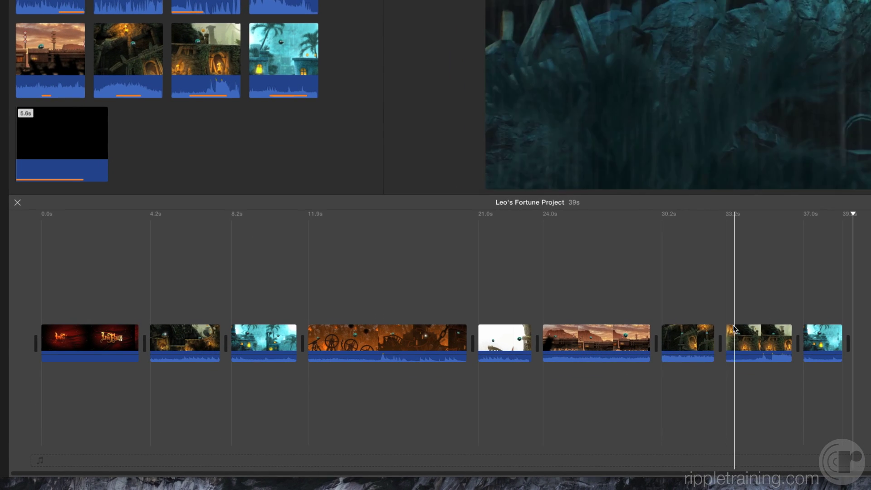
left_click_drag(695, 334, 471, 339)
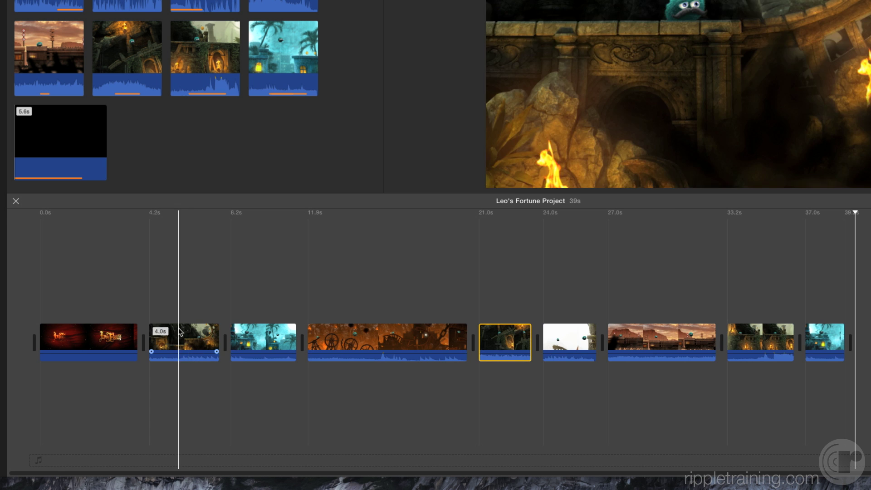
left_click(181, 335)
left_click_drag(181, 334, 250, 320)
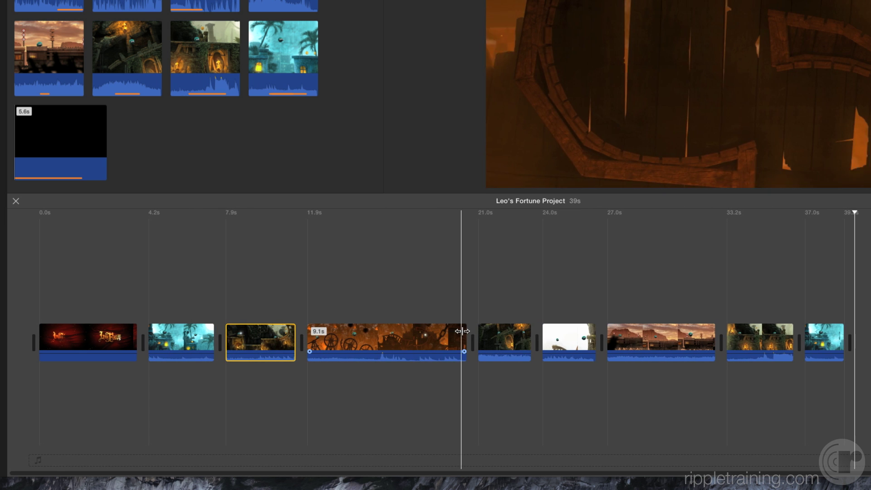
Trim both ends of the orange gear clip and delete a short section of the fourth clip
mouse_move(463, 331)
left_mouse_down()
mouse_move(422, 333)
mouse_move(431, 336)
left_mouse_up()
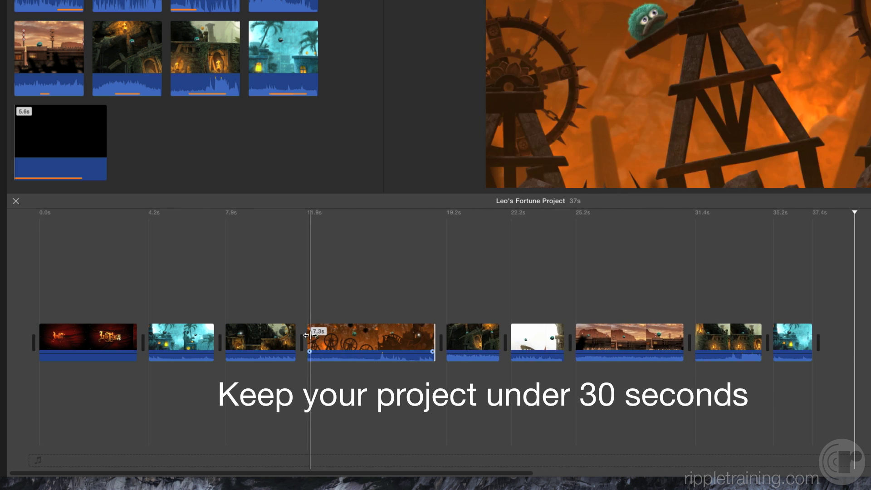
left_click_drag(308, 337, 331, 338)
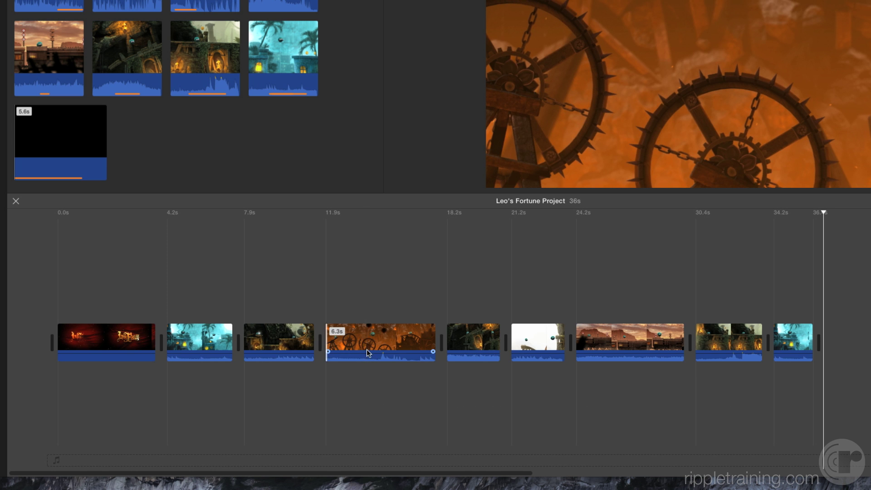
mouse_move(368, 352)
left_mouse_down()
mouse_move(393, 344)
mouse_move(401, 352)
left_mouse_up()
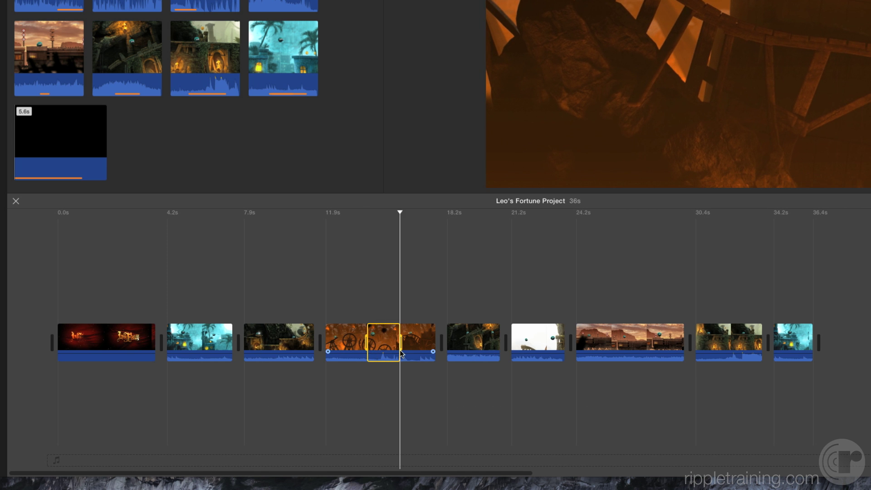
key("alt+slash")
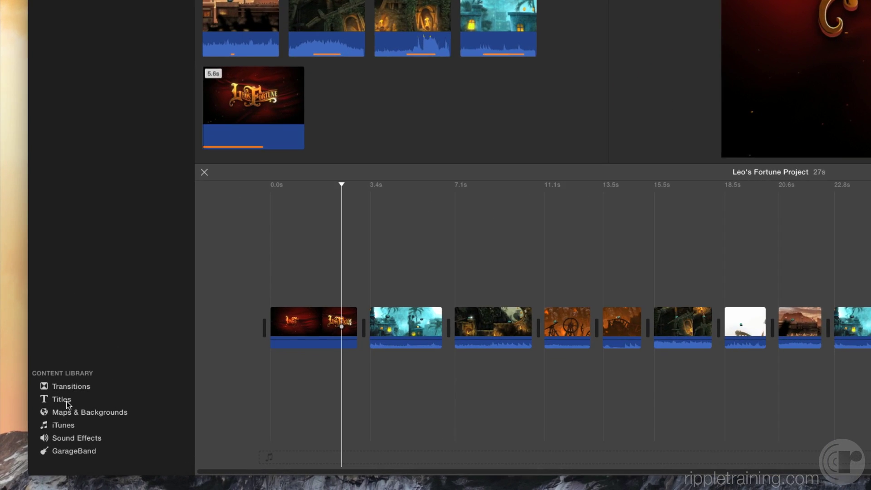
Show the title styles from the Content Library's Titles section
left_click(82, 436)
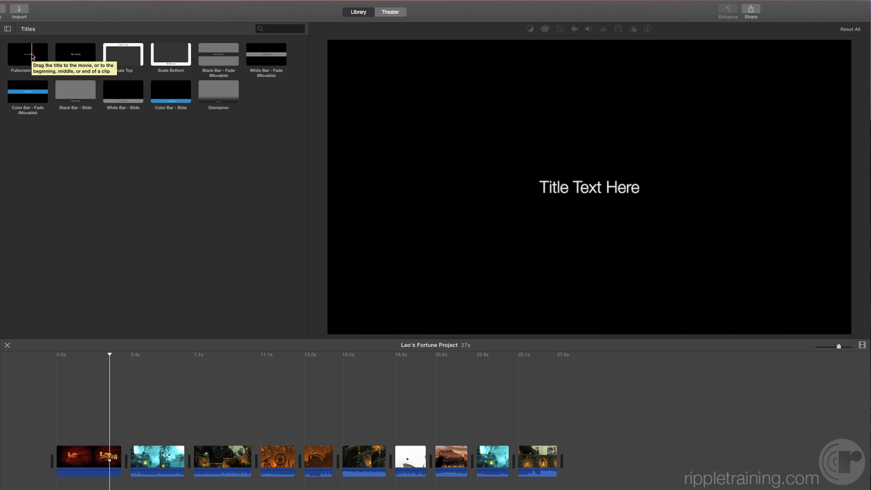
Insert a Fullscreen - Fade title reading Leo's Fortune before the first clip
left_click(32, 55)
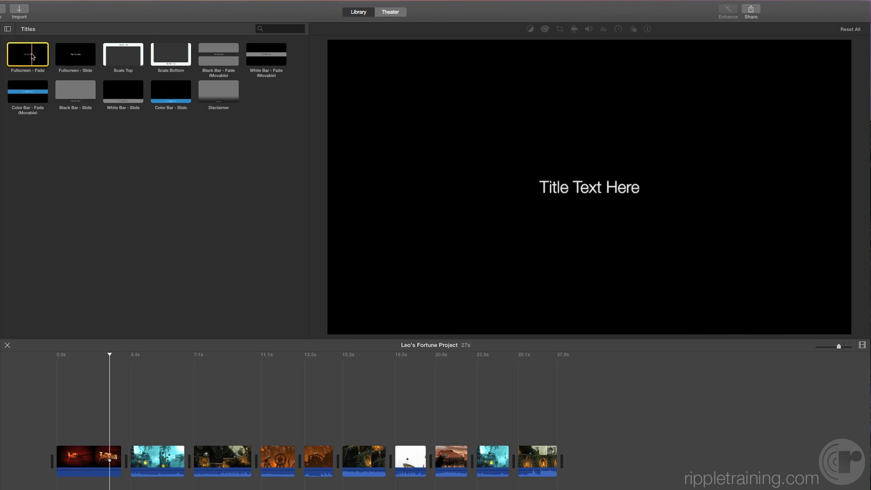
left_click_drag(28, 55, 81, 436)
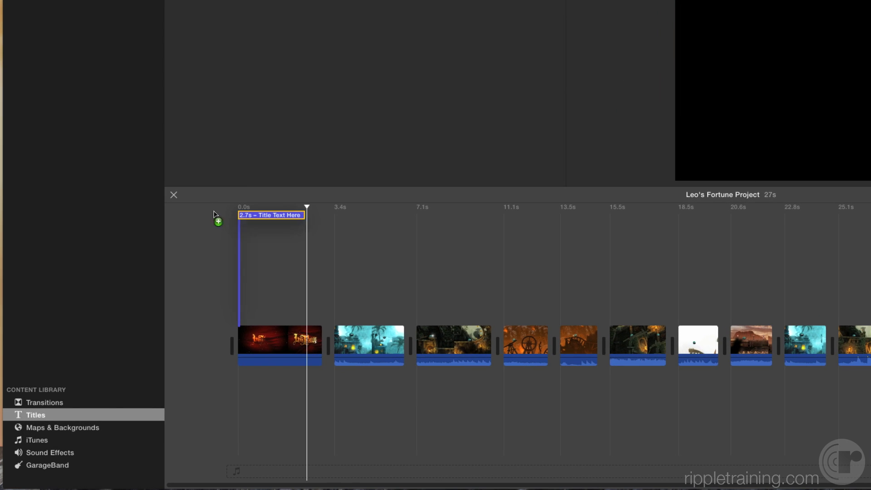
left_click_drag(226, 316, 228, 320)
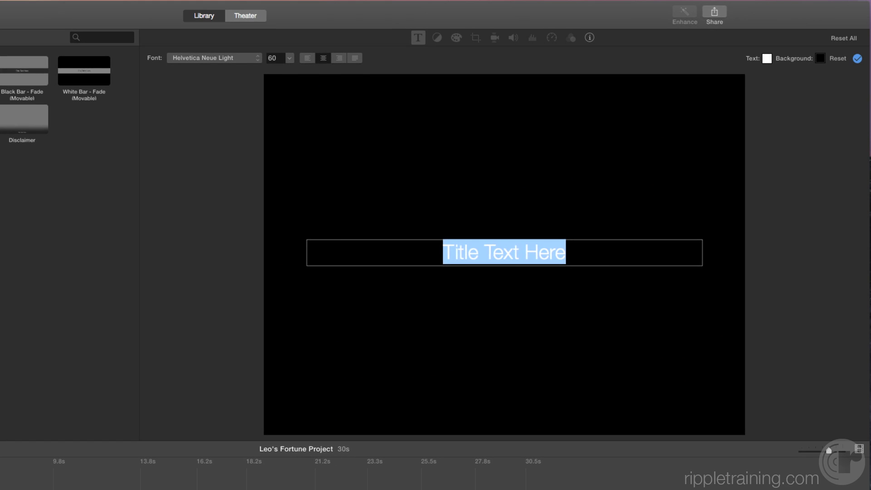
type("Leo's Fortune")
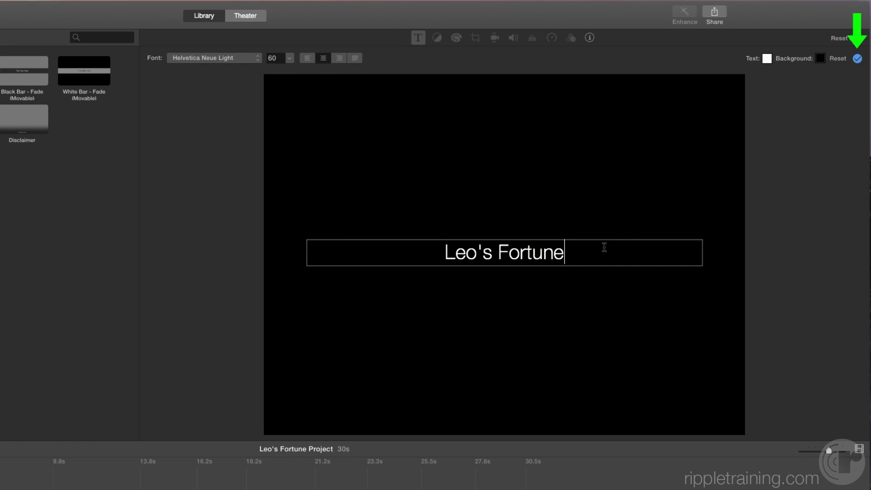
left_click(859, 59)
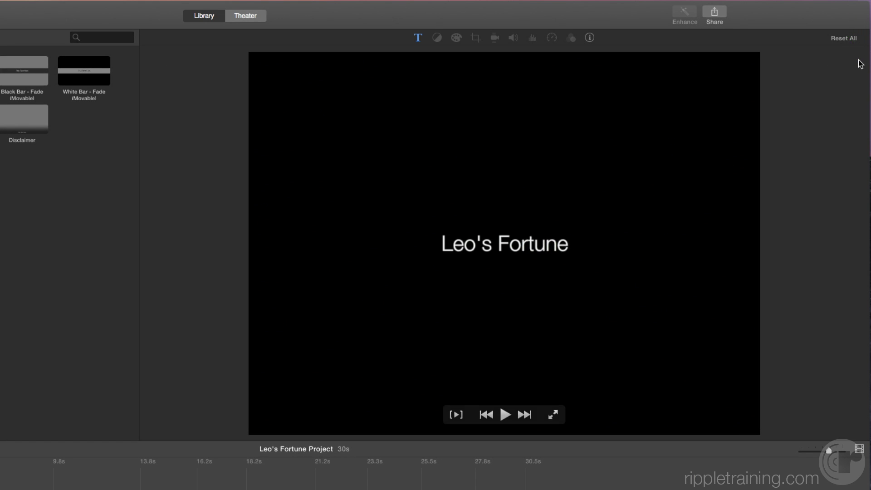
Set the title font to Noteworthy Bold at size 80
left_click(419, 38)
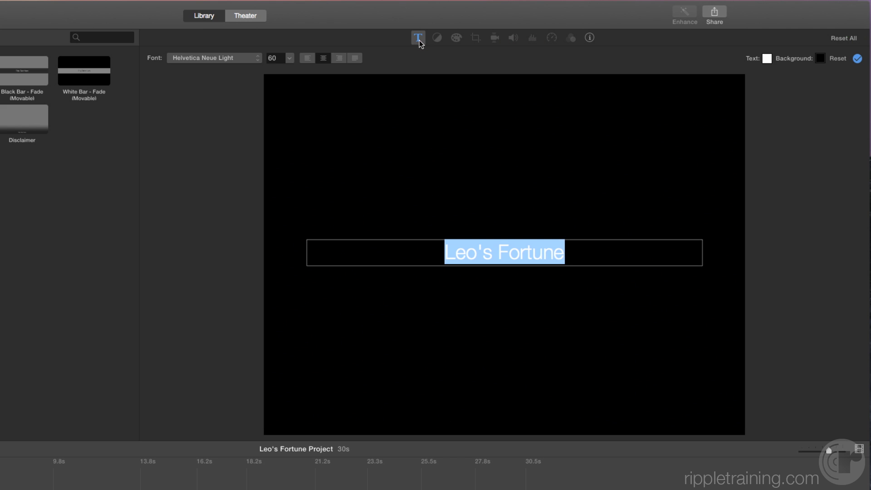
left_click(255, 58)
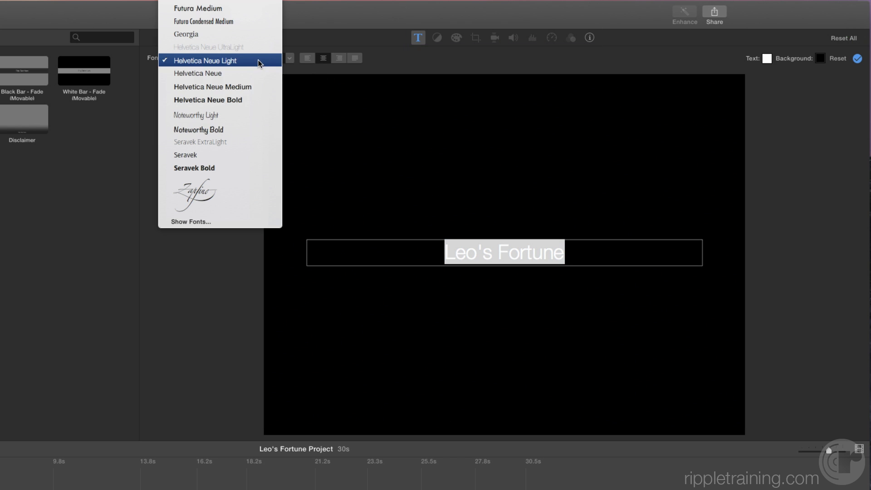
left_click(229, 130)
left_click(291, 58)
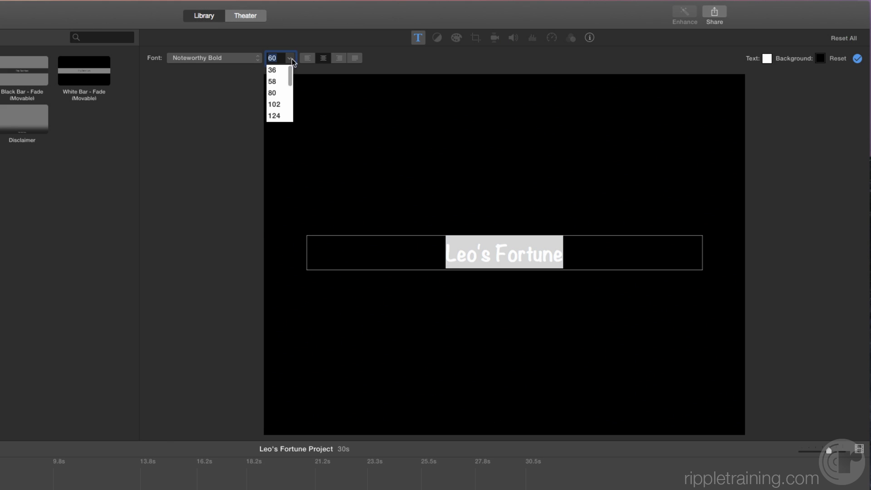
left_click(272, 93)
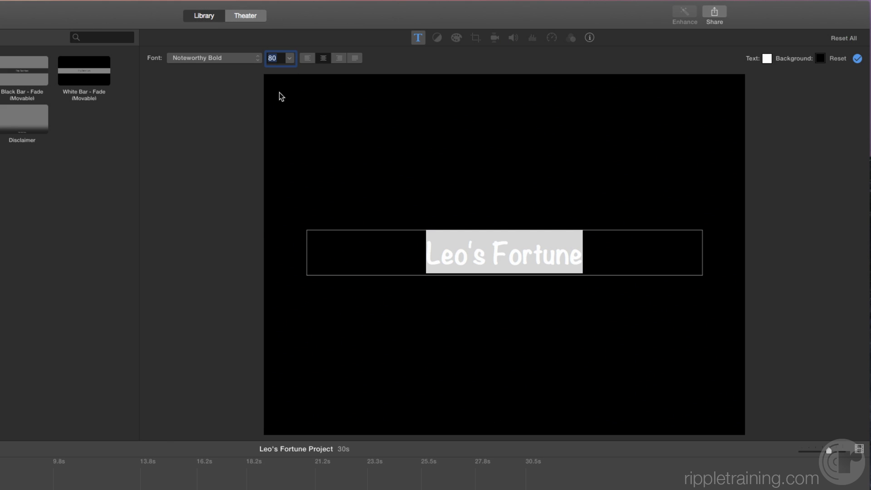
Make the title text yellow and the title background dark red
left_click(767, 60)
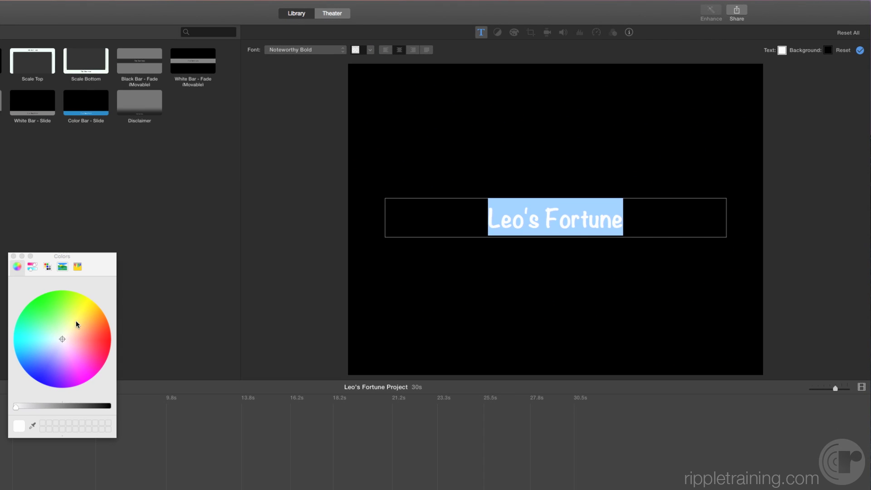
left_click(88, 310)
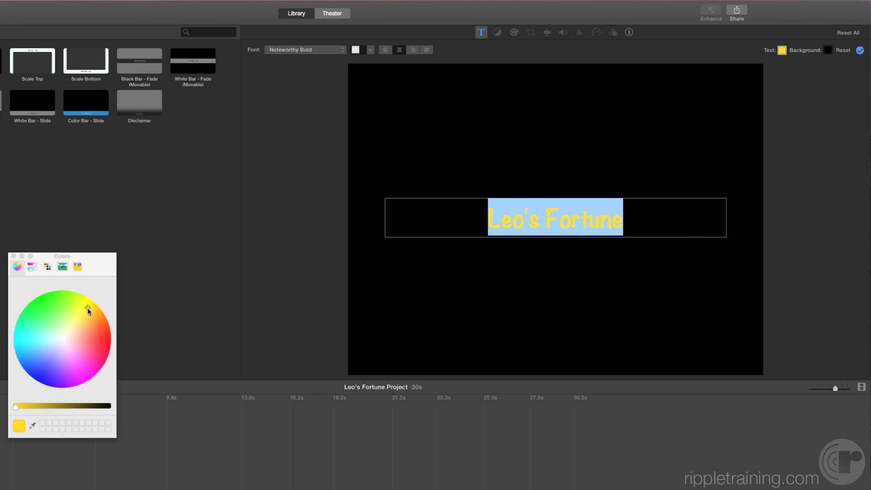
left_click(14, 257)
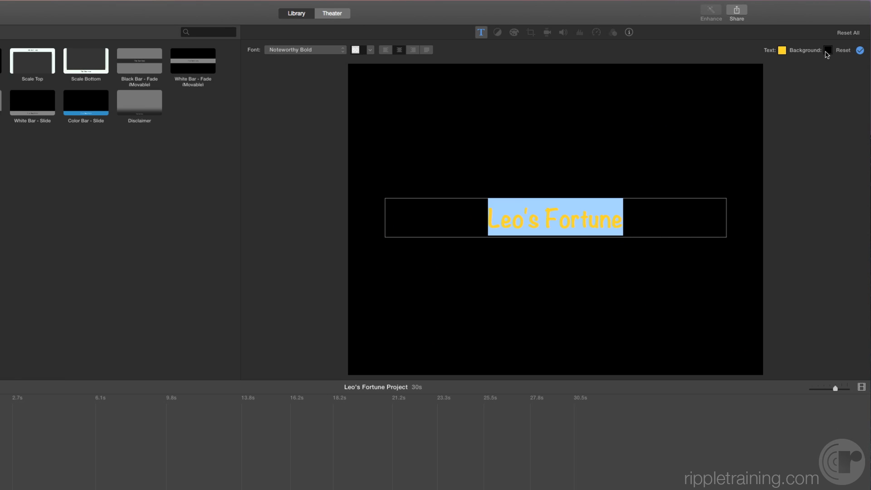
left_click(826, 52)
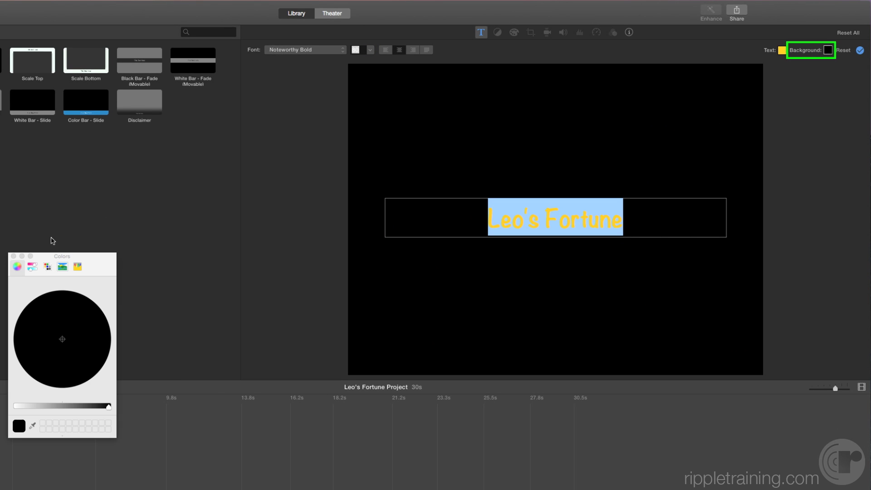
left_click_drag(95, 258, 284, 162)
mouse_move(297, 309)
left_mouse_down()
mouse_move(227, 308)
mouse_move(267, 310)
left_mouse_up()
left_click(293, 242)
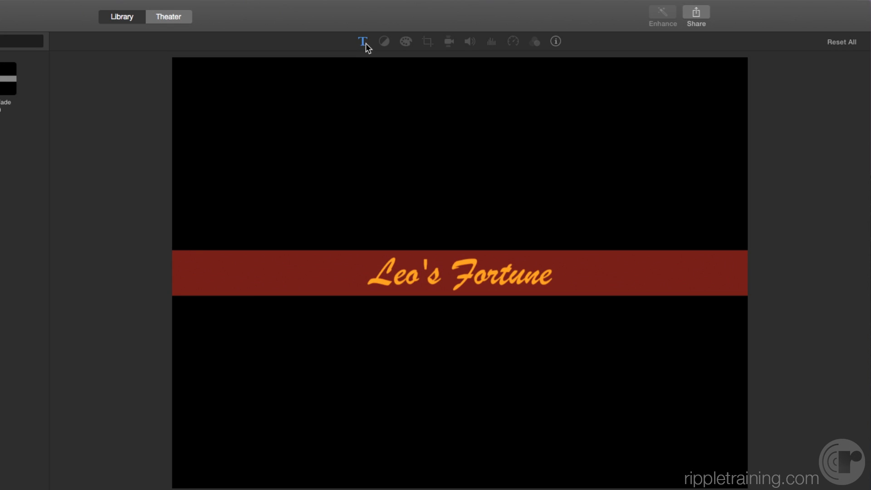
Drag the red Leo's Fortune title bar higher in the viewer
left_click(363, 41)
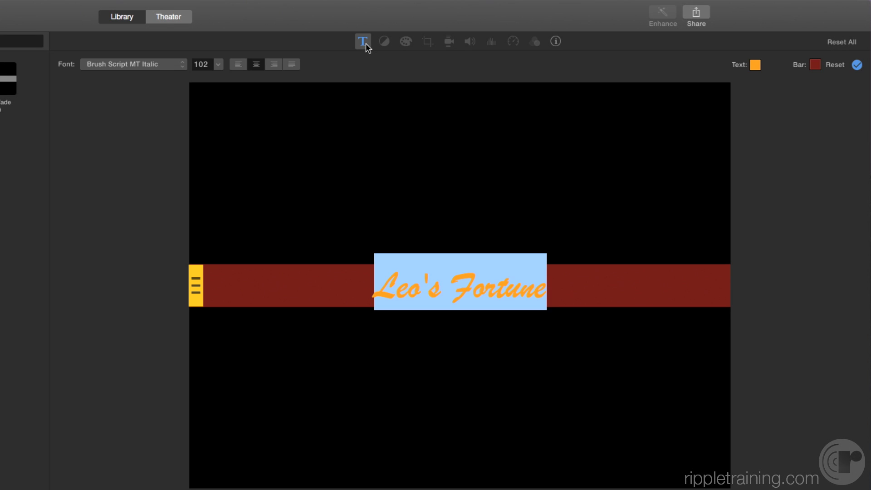
left_click(368, 283)
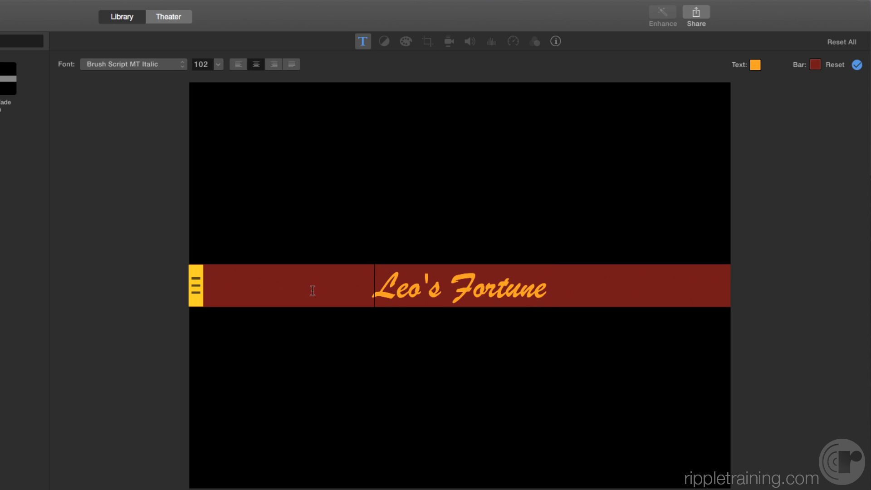
left_click_drag(198, 287, 190, 155)
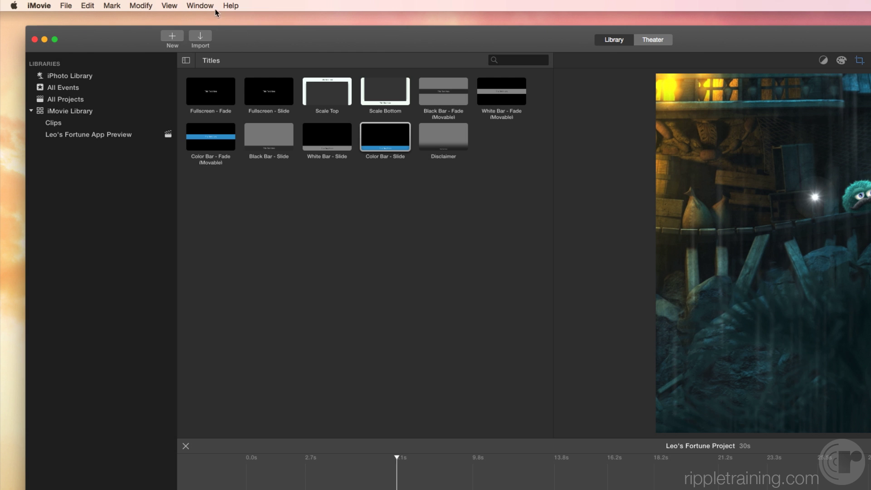
Open Record Voiceover and set its input source to Rode Podcaster at a lowered volume
left_click(215, 9)
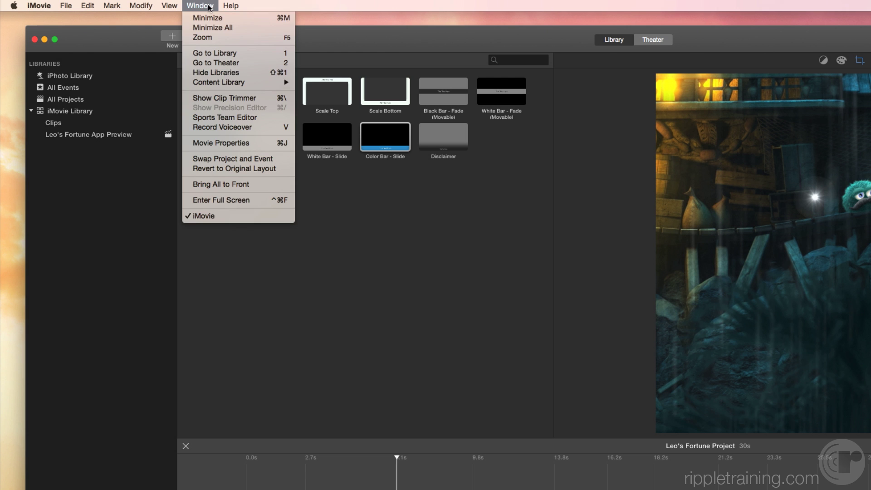
left_click(268, 129)
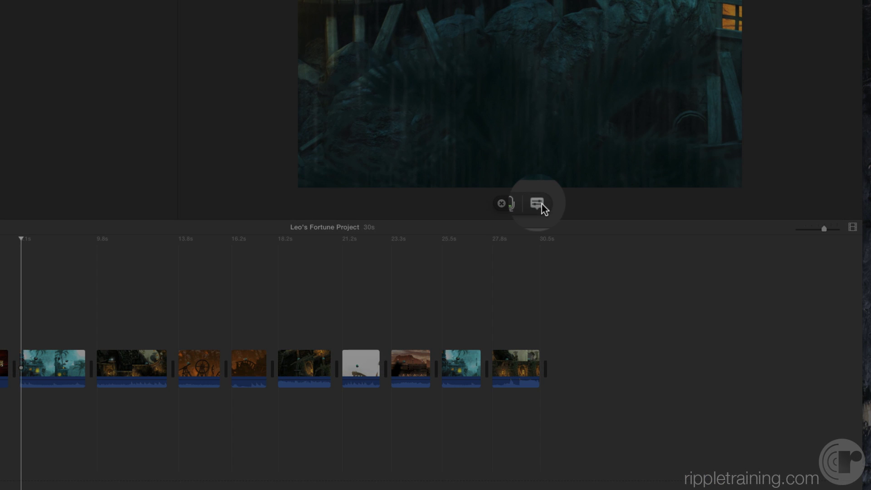
left_click(541, 203)
left_click(564, 226)
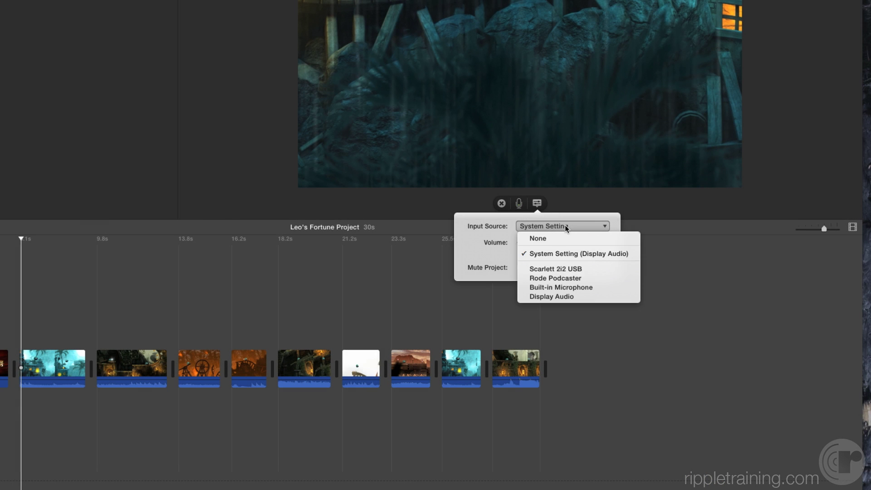
left_click(588, 279)
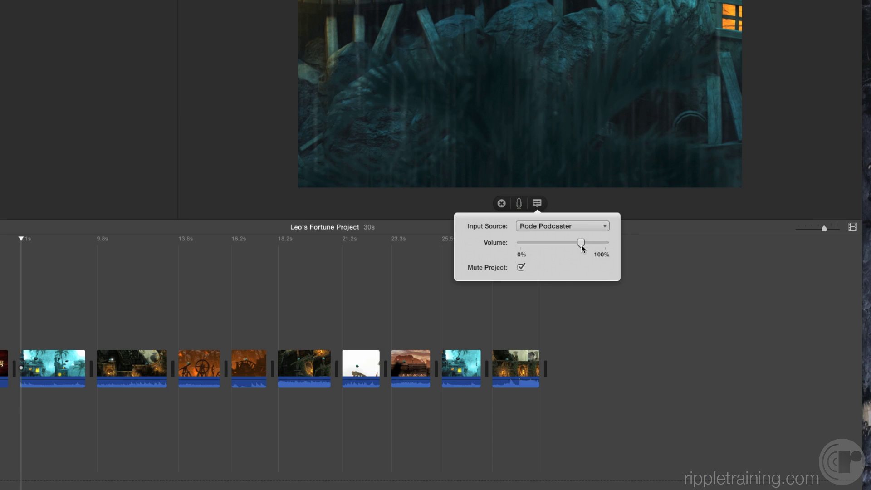
left_click_drag(581, 243, 574, 243)
left_click(542, 205)
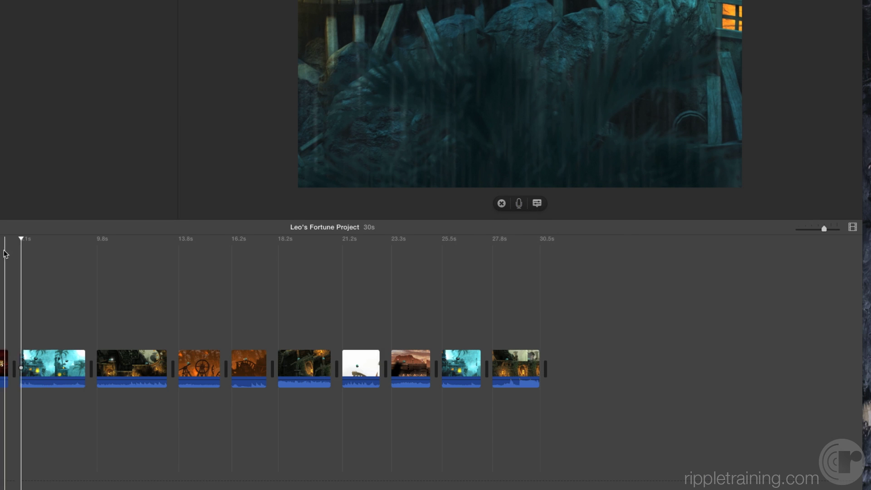
Record a voiceover clip, starting after the countdown and stopping when finished
left_click(520, 203)
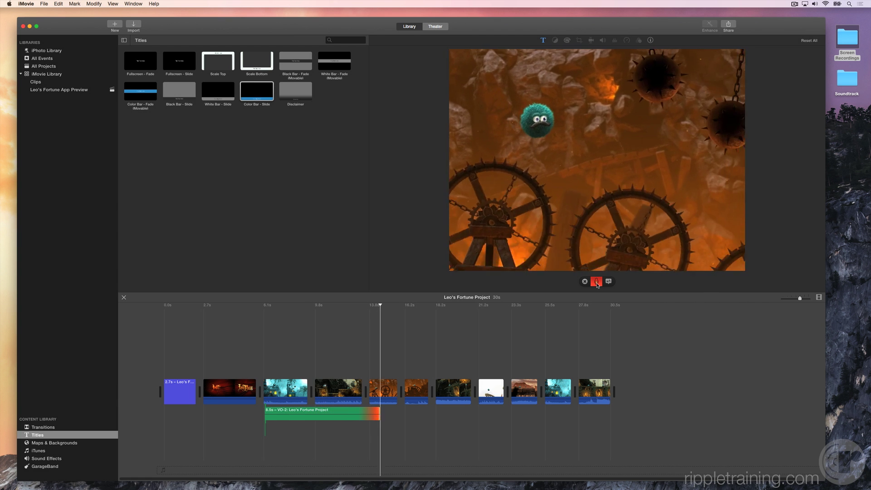
left_click(597, 283)
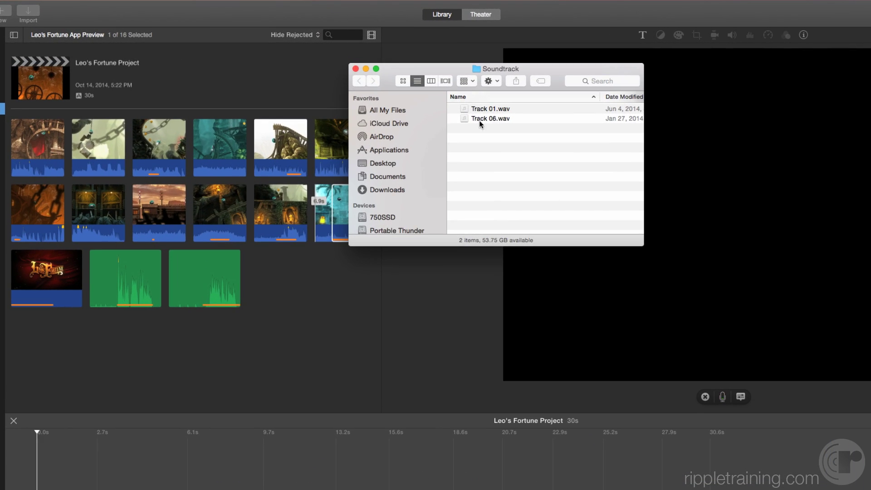
Import Track 06.wav into the library and place it as background music under the project
left_click_drag(465, 118, 318, 308)
left_click(124, 278)
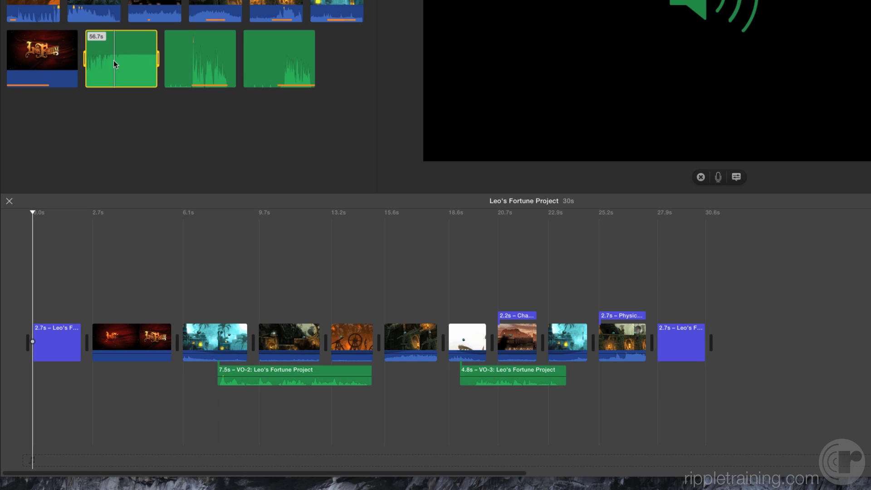
left_click(114, 65)
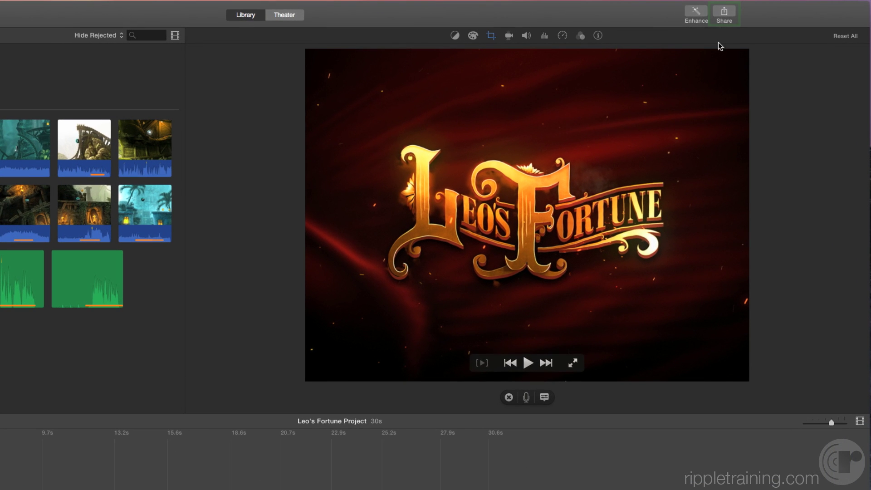
Export with the App Preview preset, added to Theater, saved to Portable Thunder
left_click(727, 13)
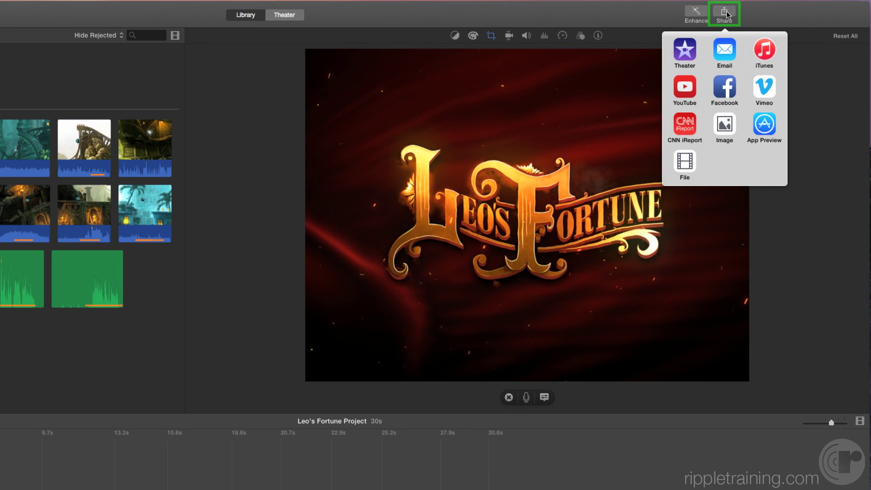
left_click(764, 123)
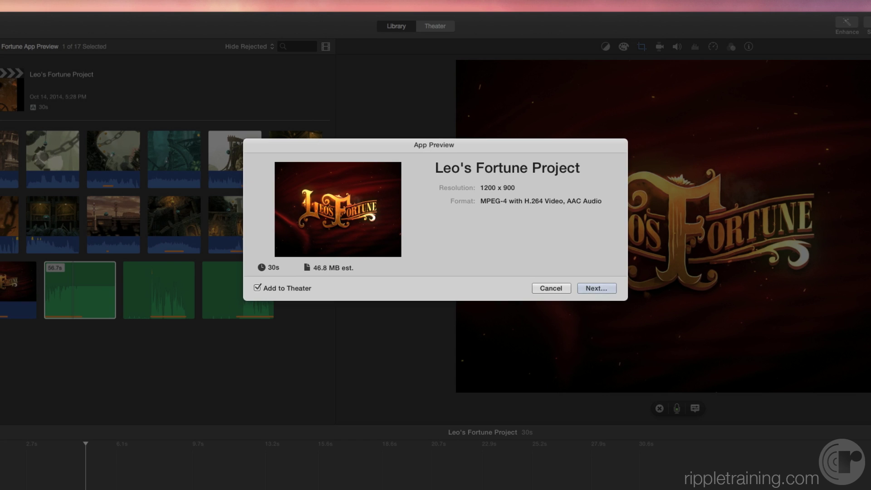
left_click(594, 289)
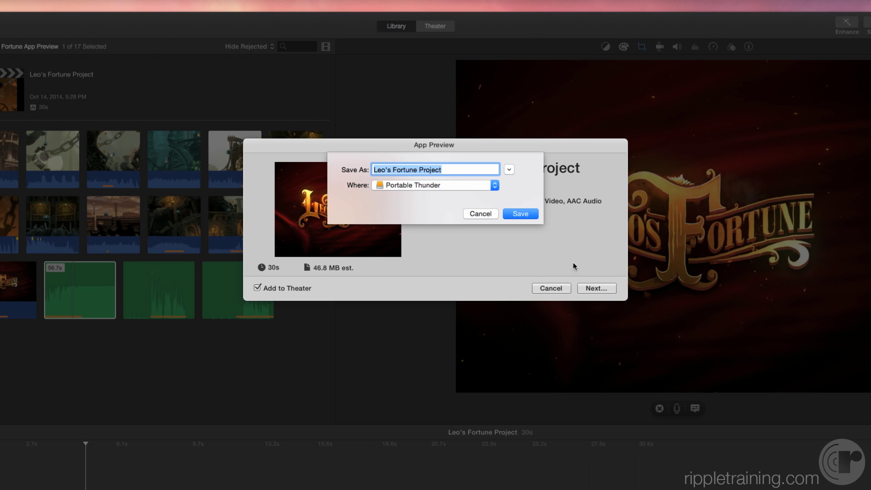
left_click(518, 214)
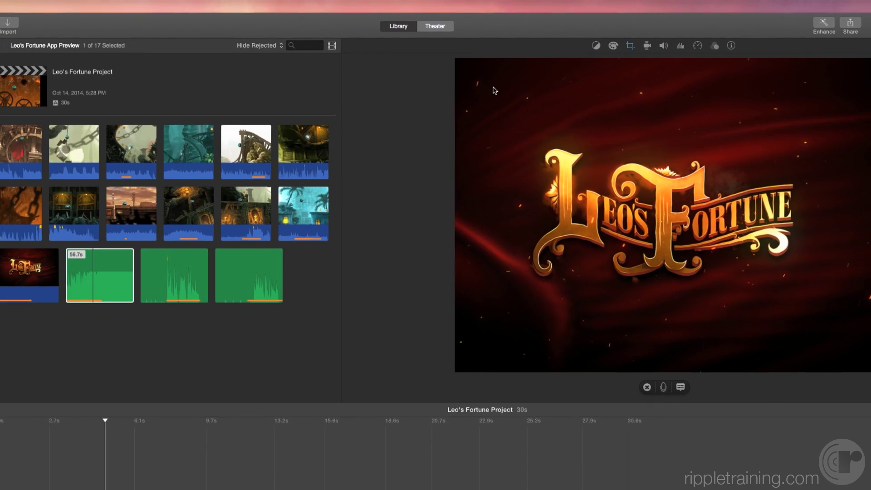